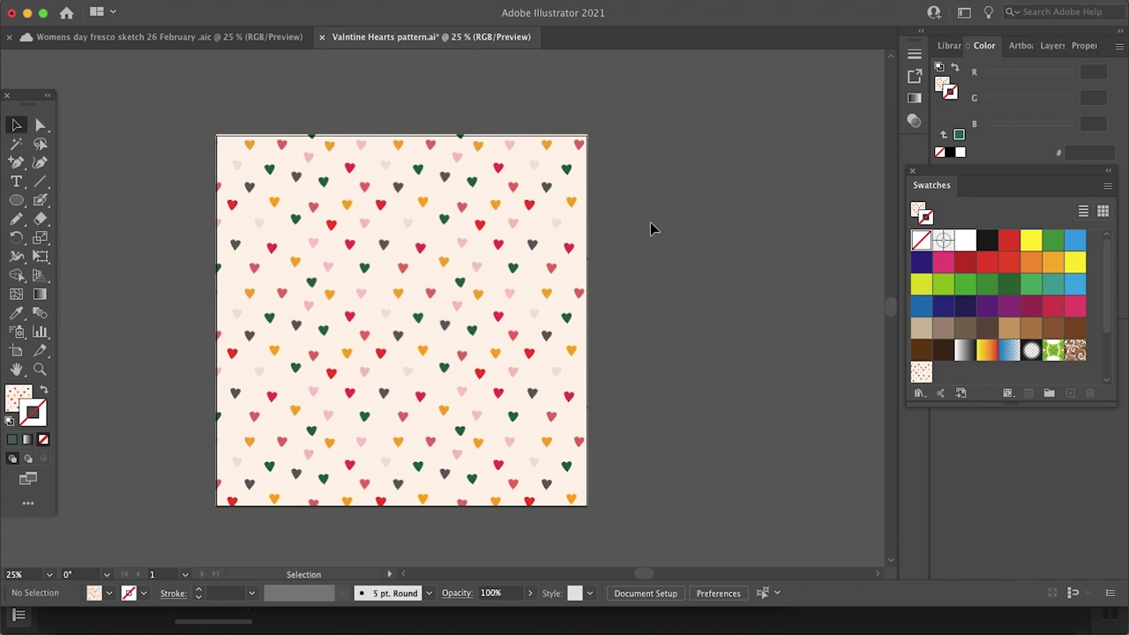
# Step: Start a new colour group from the selected pattern rectangle, named 'Pattern color group 1'
pyautogui.click(556, 229)
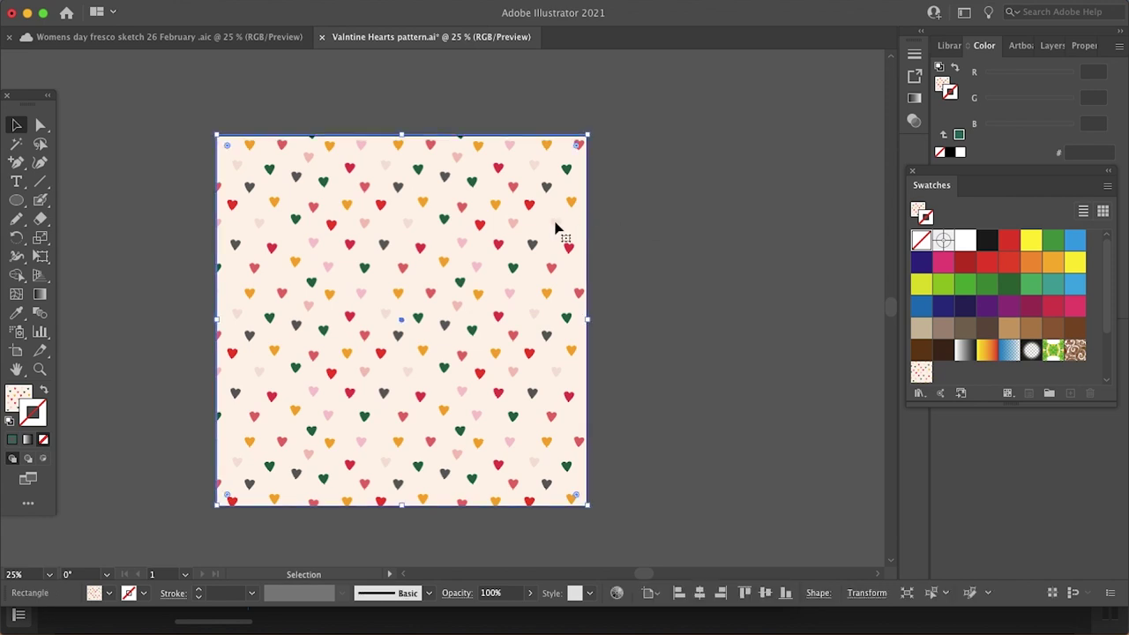
pyautogui.scroll(-3, 1109, 283)
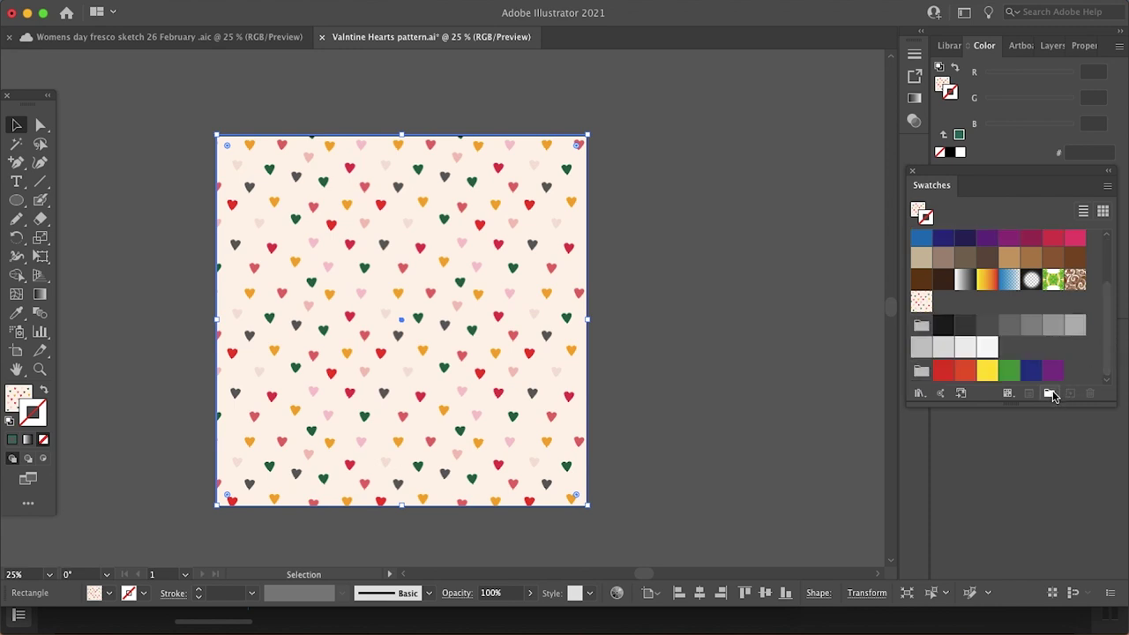
pyautogui.click(1050, 394)
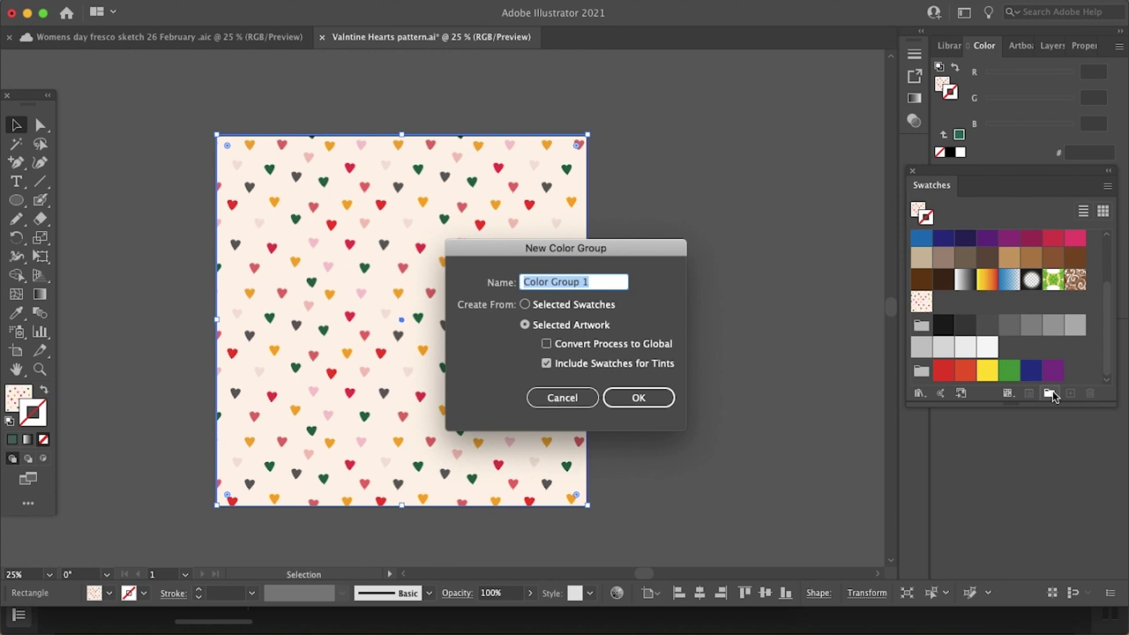
pyautogui.write('Pattern ')
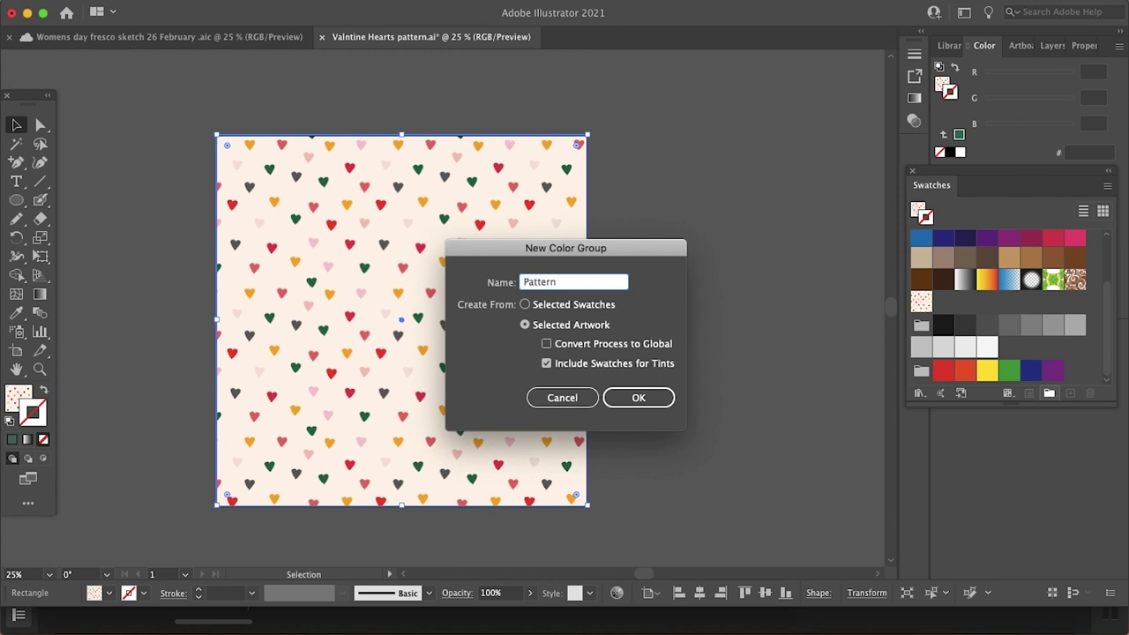
pyautogui.write('color group 1')
# Step: Confirm the group and view its pinks, reds, cream, orange, green and grey swatches
pyautogui.click(637, 397)
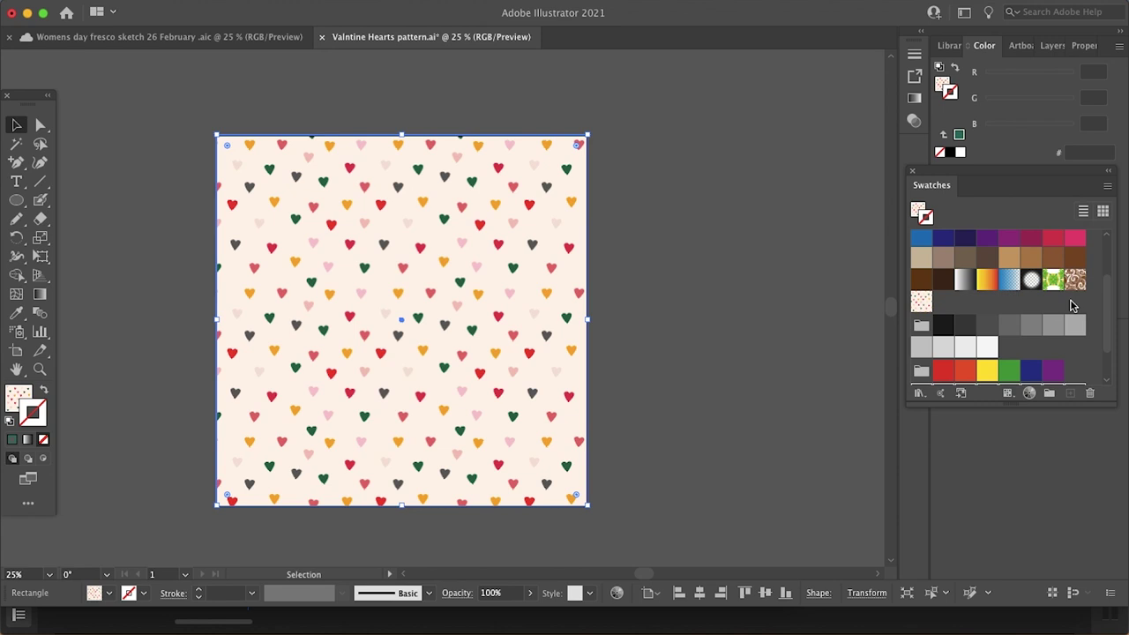
pyautogui.moveTo(1102, 304); pyautogui.dragTo(1104, 360)
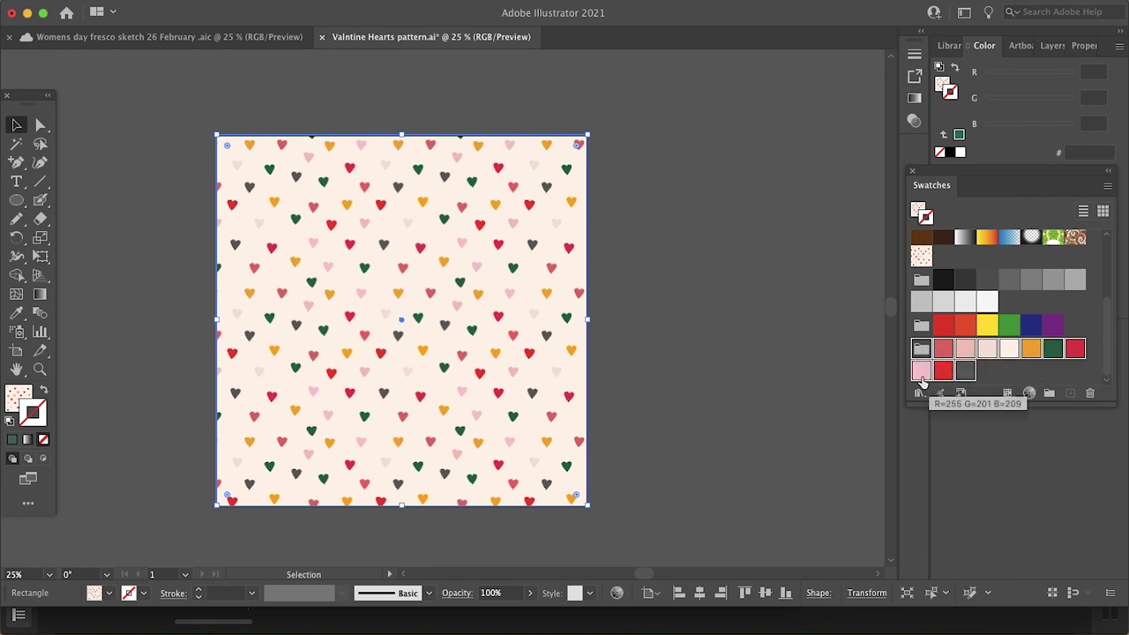
pyautogui.moveTo(923, 371); pyautogui.dragTo(1006, 378)
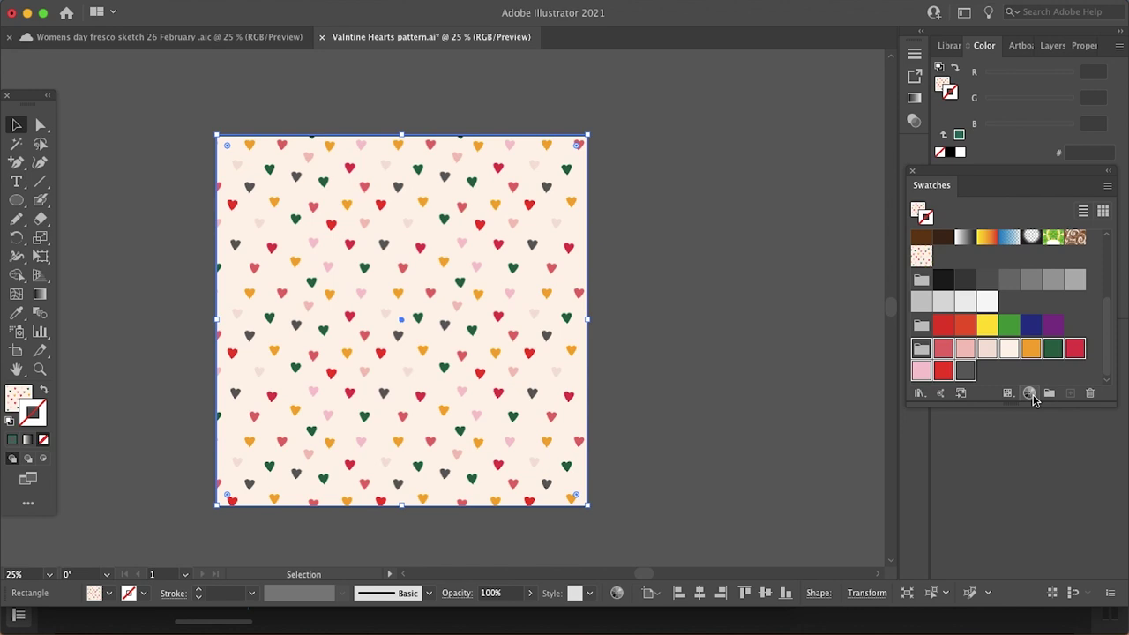
# Step: In Recolor Artwork, limit the pattern's colours to the PANTONE+ CMYK Uncoated colour book
pyautogui.click(1030, 393)
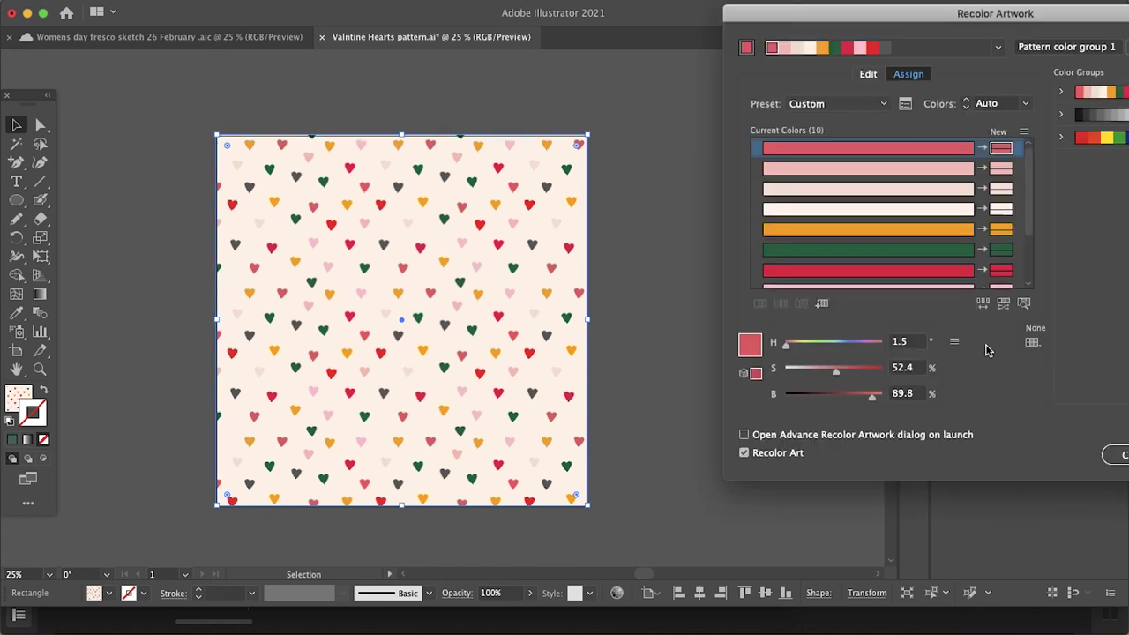
pyautogui.moveTo(977, 11); pyautogui.dragTo(857, 28)
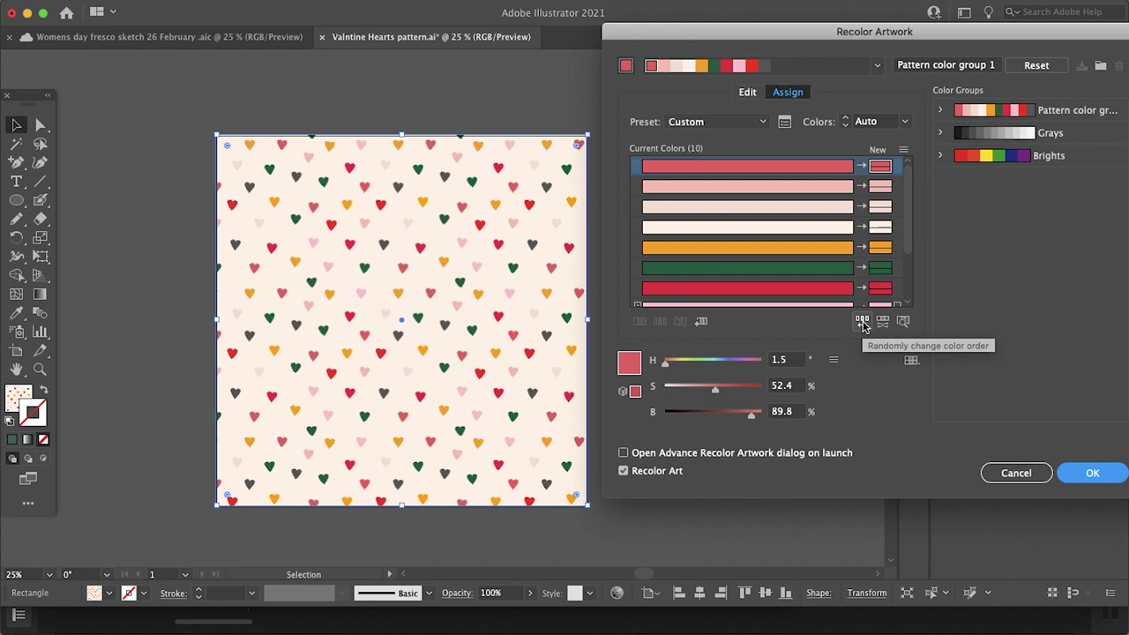
pyautogui.click(912, 360)
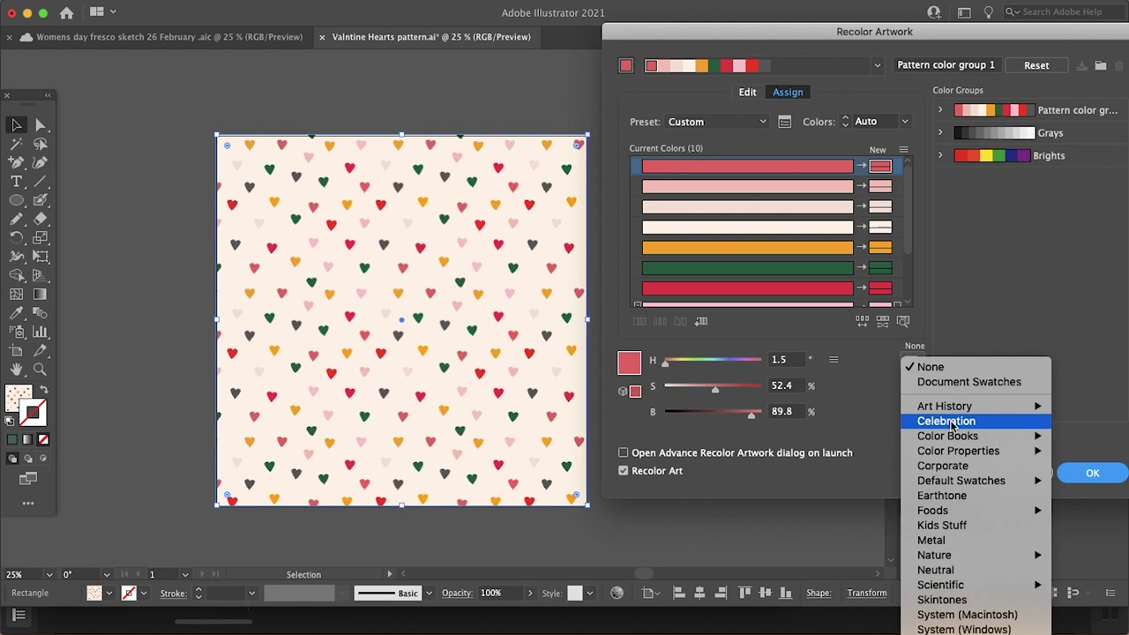
pyautogui.moveTo(991, 450)
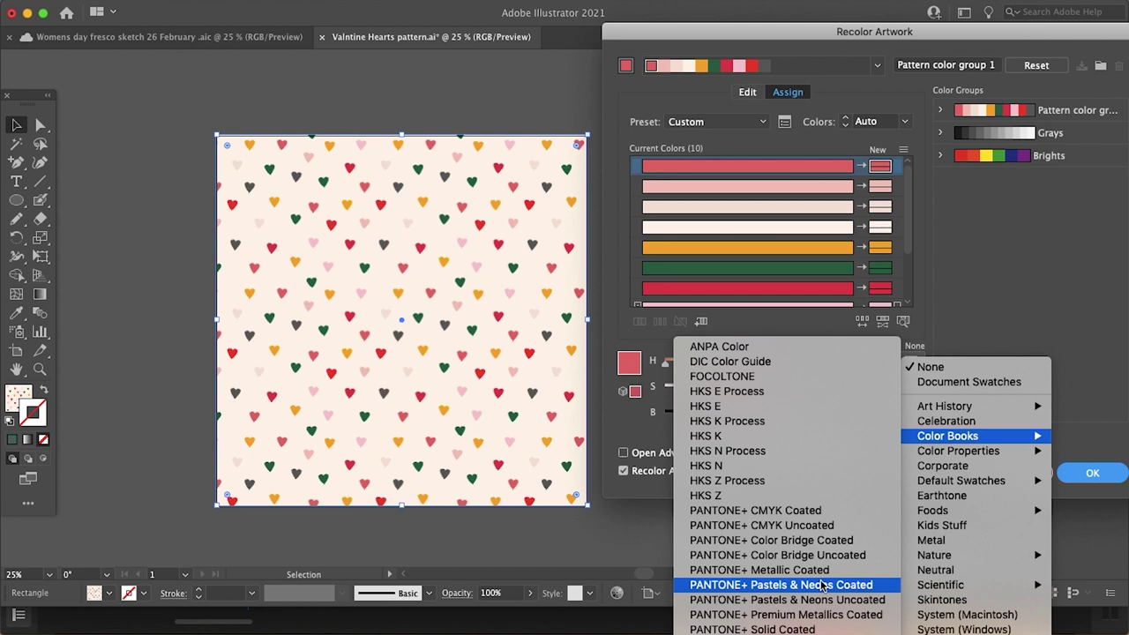
pyautogui.click(780, 530)
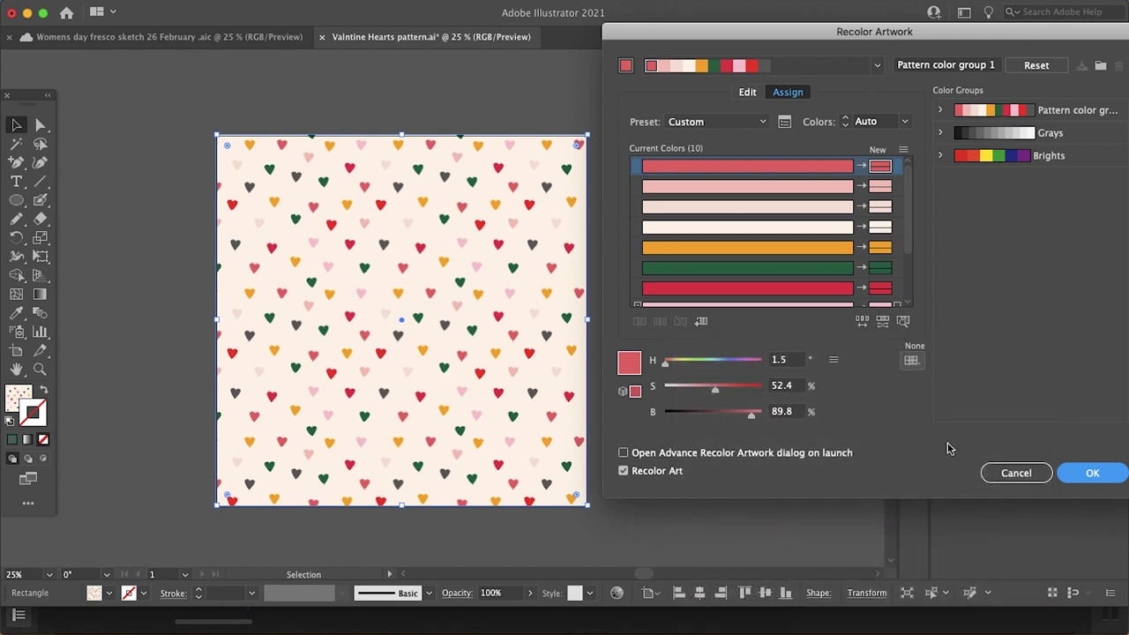
pyautogui.click(1087, 470)
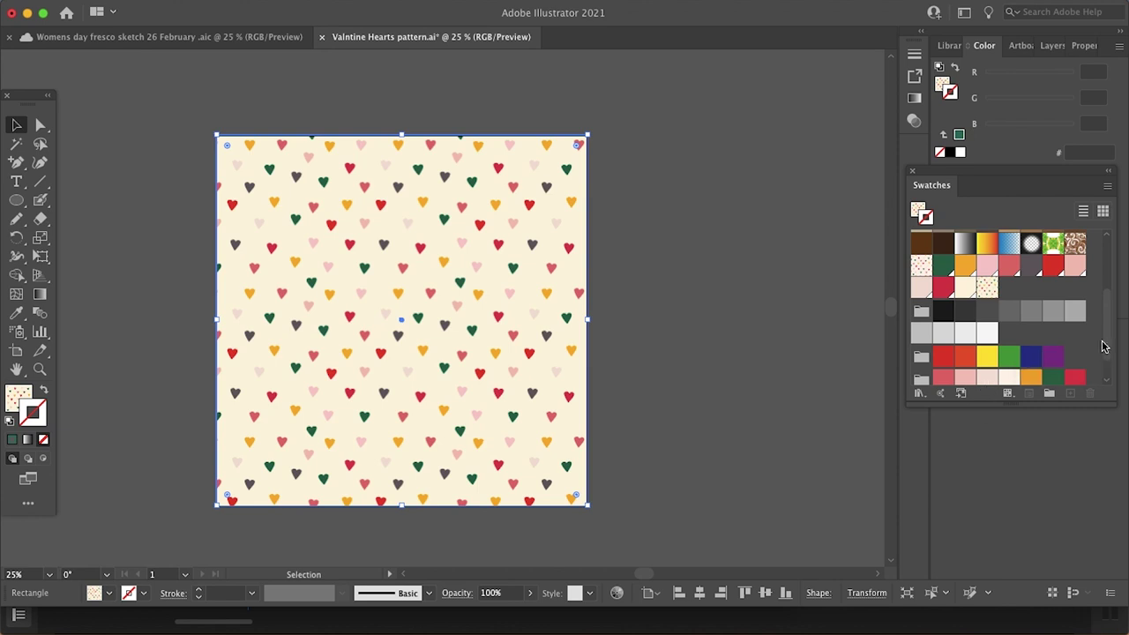
pyautogui.scroll(-1, 1107, 350)
pyautogui.scroll(-2, 1107, 350)
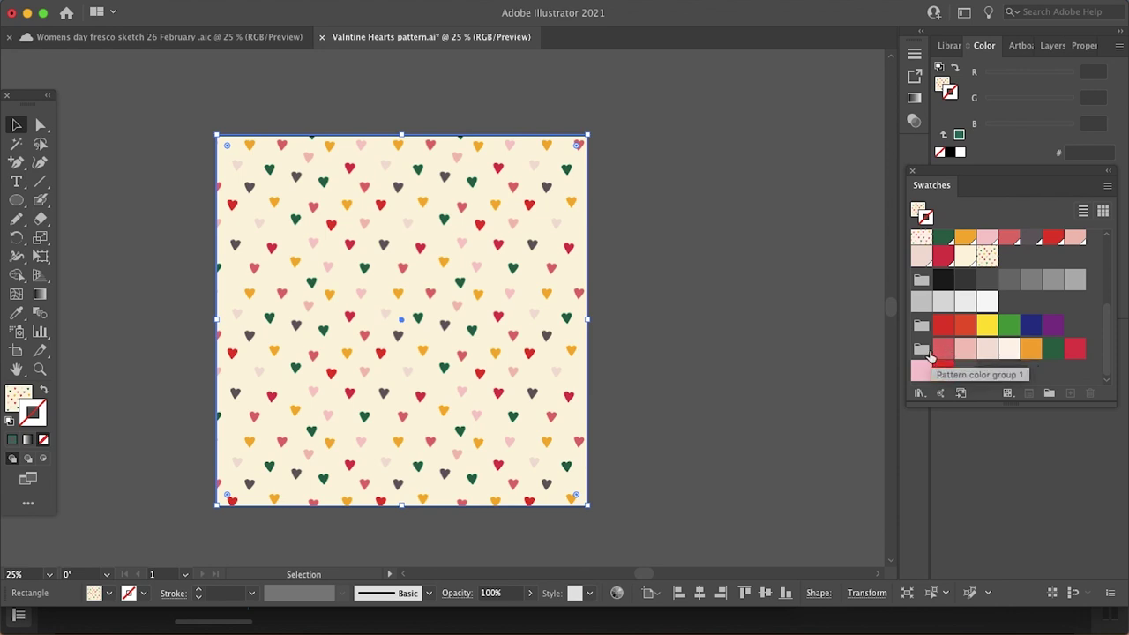
pyautogui.moveTo(1107, 353); pyautogui.dragTo(1108, 323)
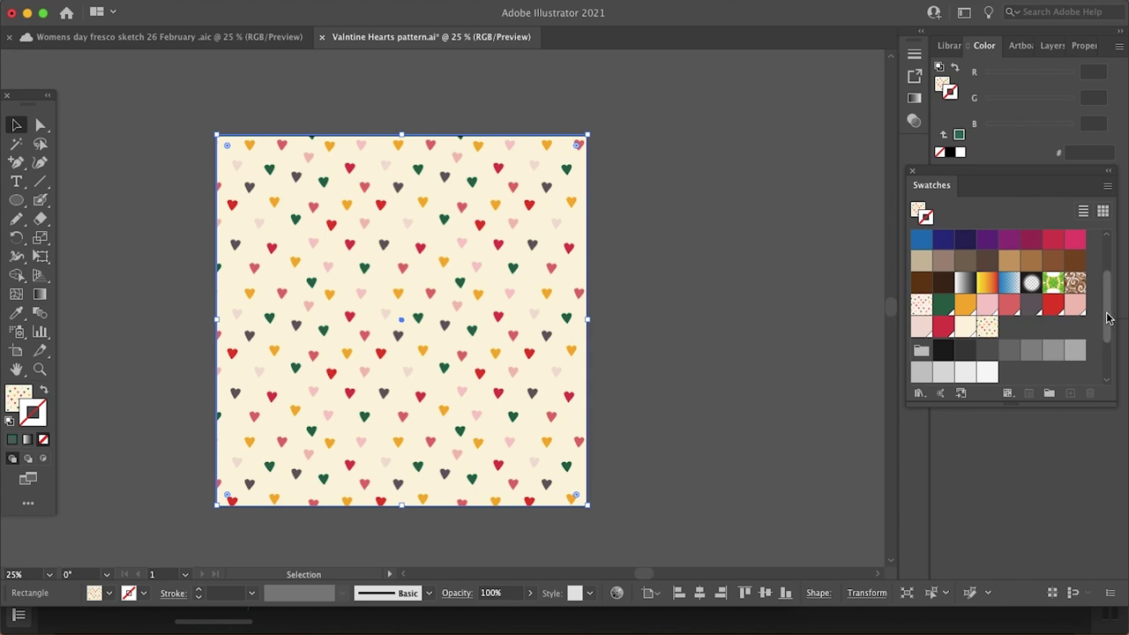
pyautogui.moveTo(1109, 319); pyautogui.dragTo(1116, 265)
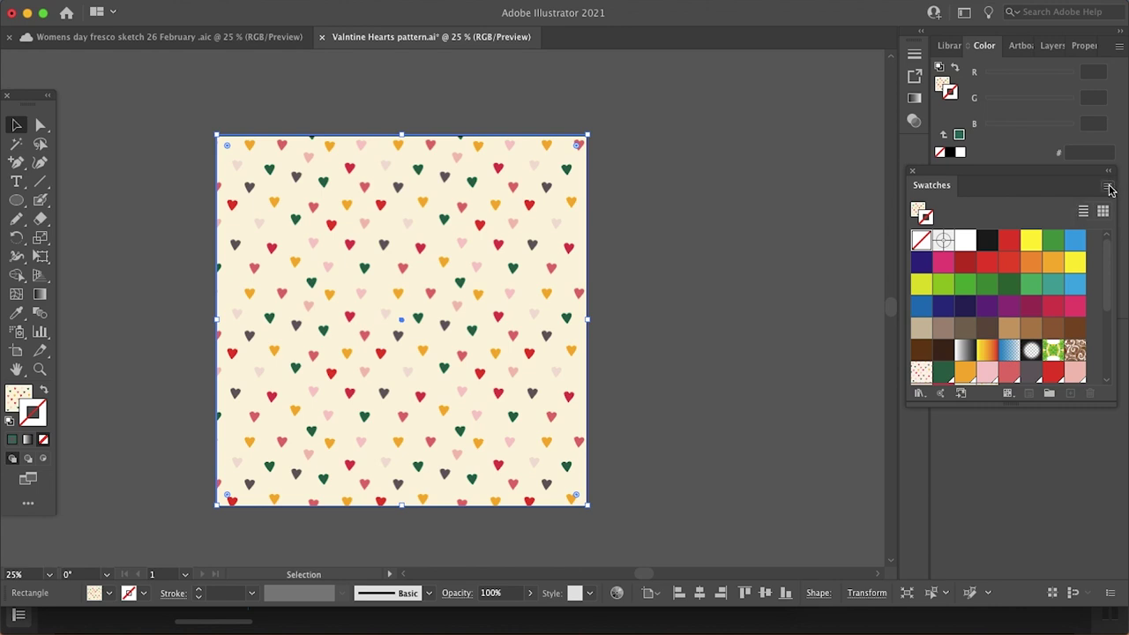
# Step: Select all unused swatches and delete them, keeping the Pantone spot colours and New Pattern Swatch 3
pyautogui.click(1109, 187)
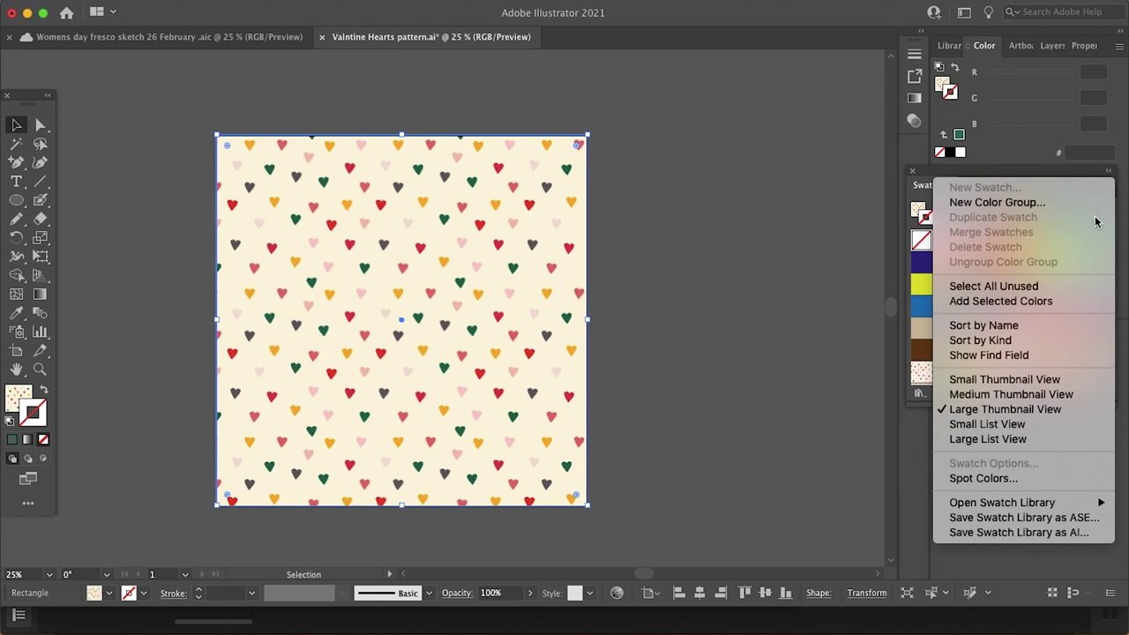
pyautogui.click(1063, 287)
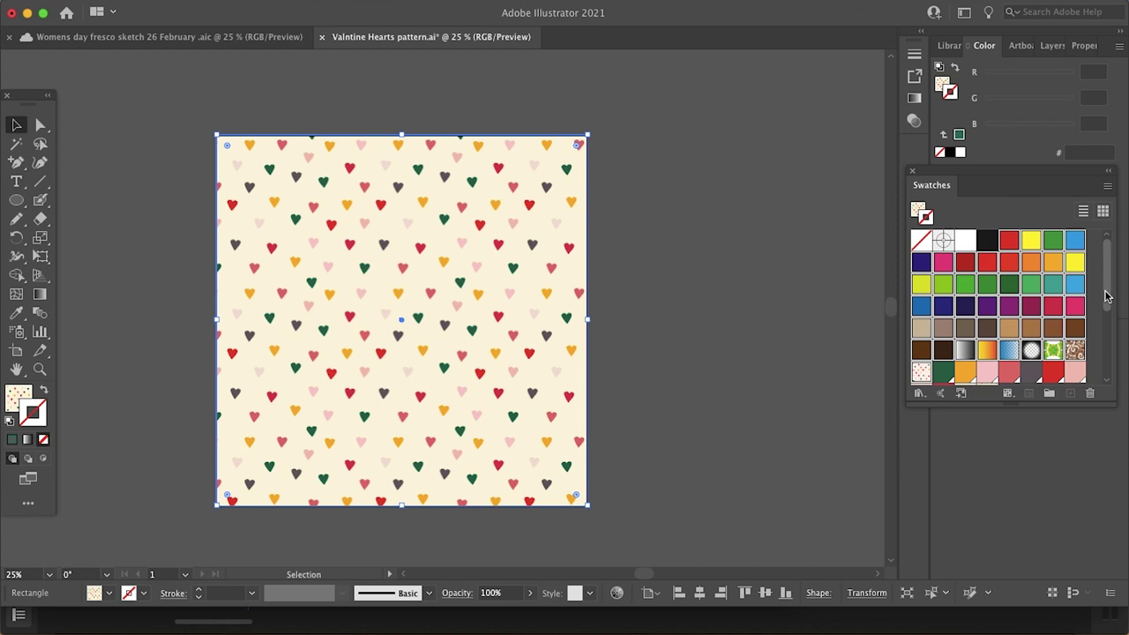
pyautogui.moveTo(1108, 297); pyautogui.dragTo(1100, 364)
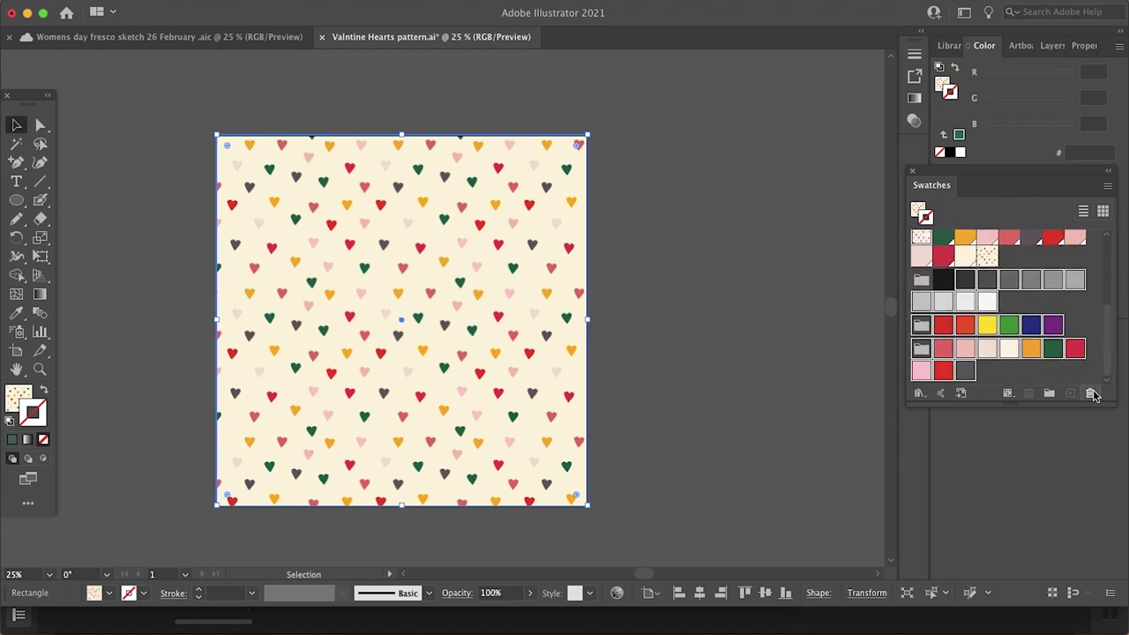
pyautogui.click(1092, 394)
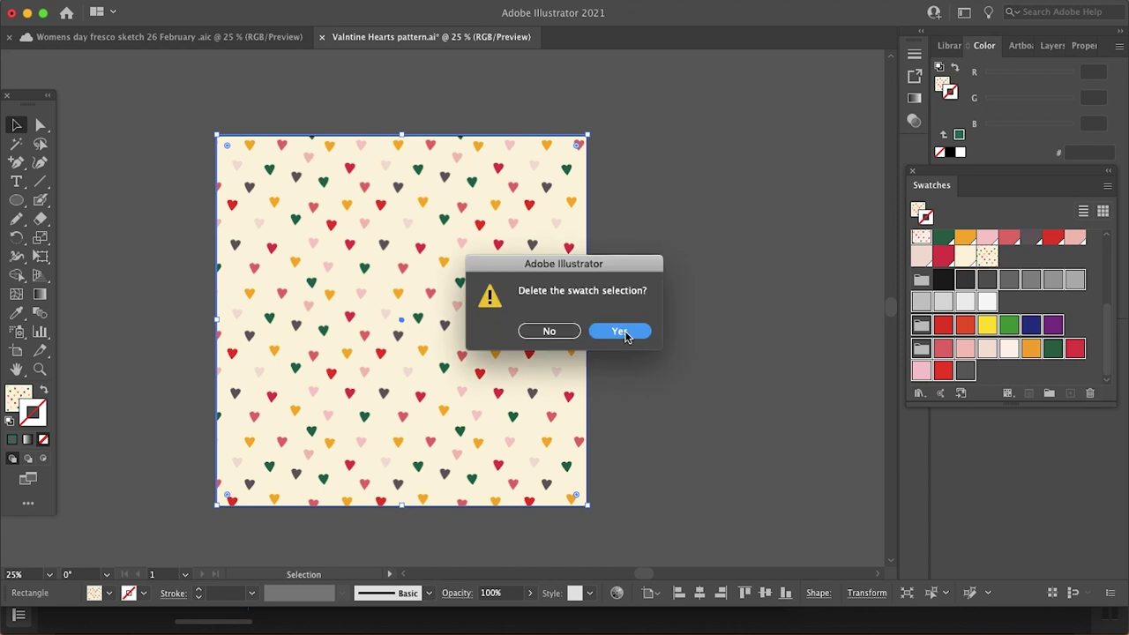
pyautogui.click(621, 332)
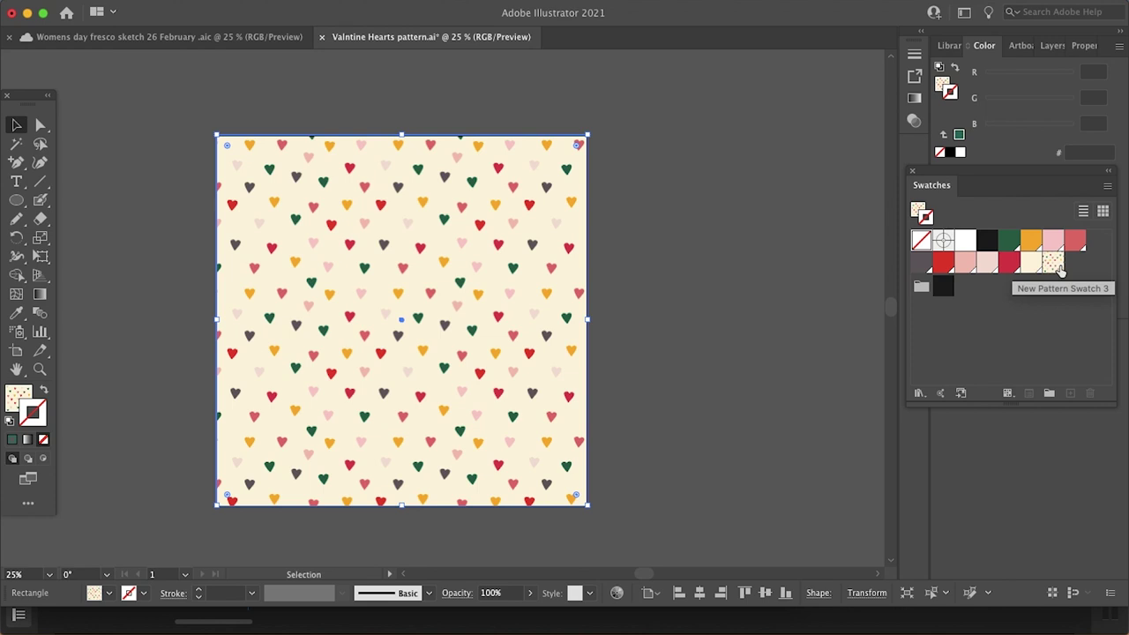
# Step: Place a New Pattern Swatch 3 tile on the canvas beside the artboard
pyautogui.moveTo(1061, 273); pyautogui.dragTo(738, 298)
pyautogui.hscroll(5, 814, 415)
pyautogui.scroll(1, 814, 415)
pyautogui.click(779, 454)
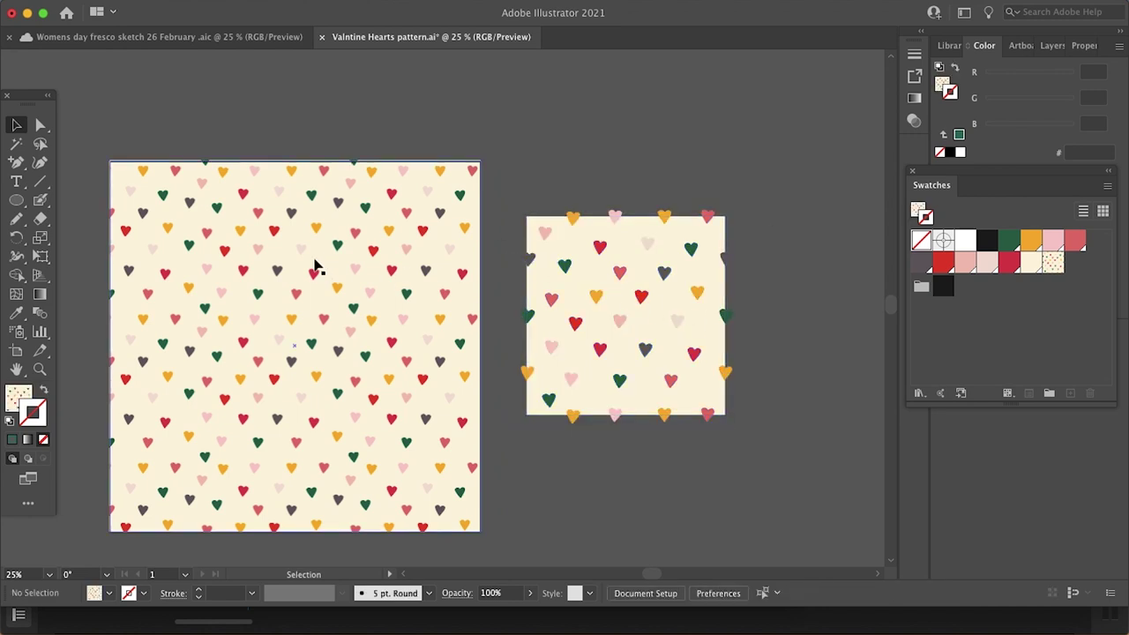
pyautogui.scroll(-1, 315, 267)
pyautogui.hscroll(-1, 315, 268)
pyautogui.scroll(-1, 318, 267)
pyautogui.hscroll(-1, 318, 266)
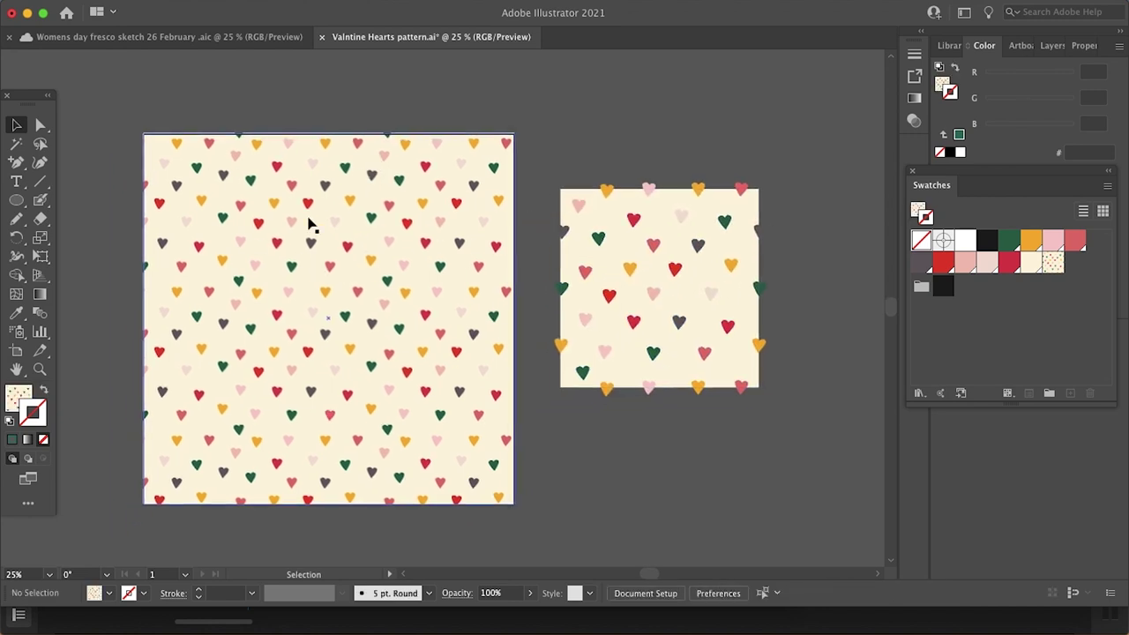
# Step: Refill the large left rectangle with the New Pattern Swatch 3 heart pattern, then deselect it
pyautogui.click(268, 250)
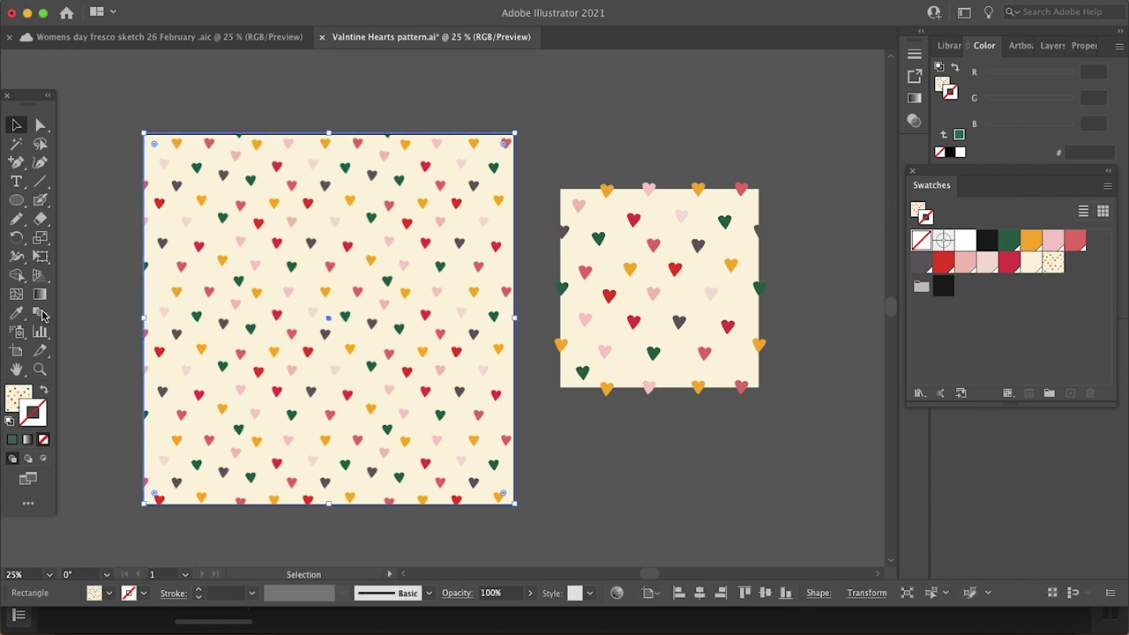
pyautogui.click(18, 313)
pyautogui.click(544, 118)
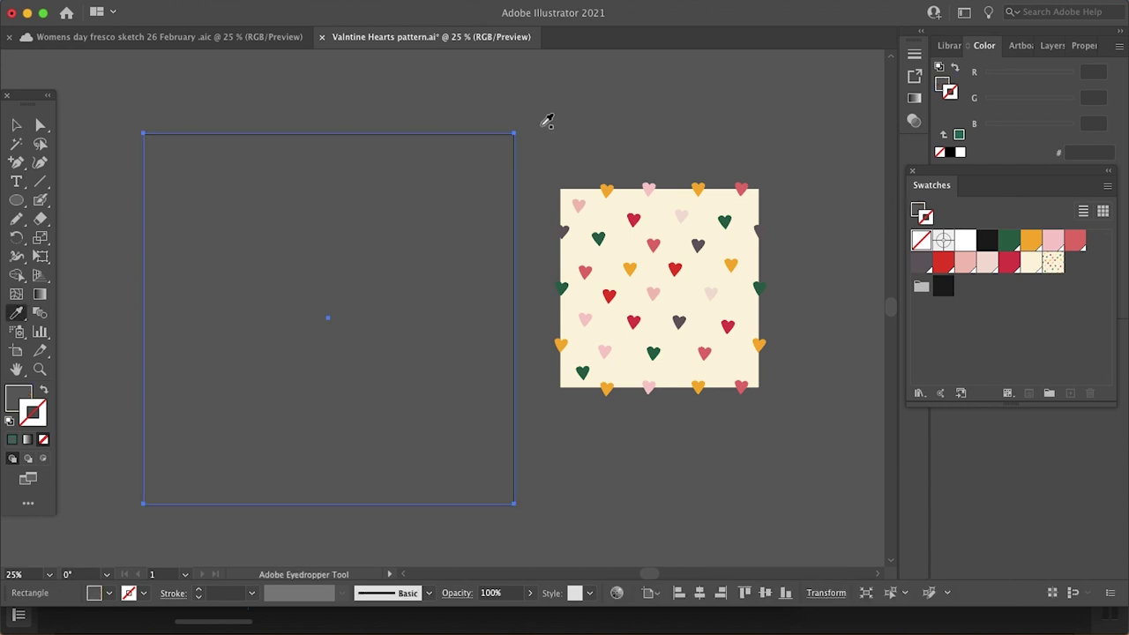
pyautogui.click(1052, 263)
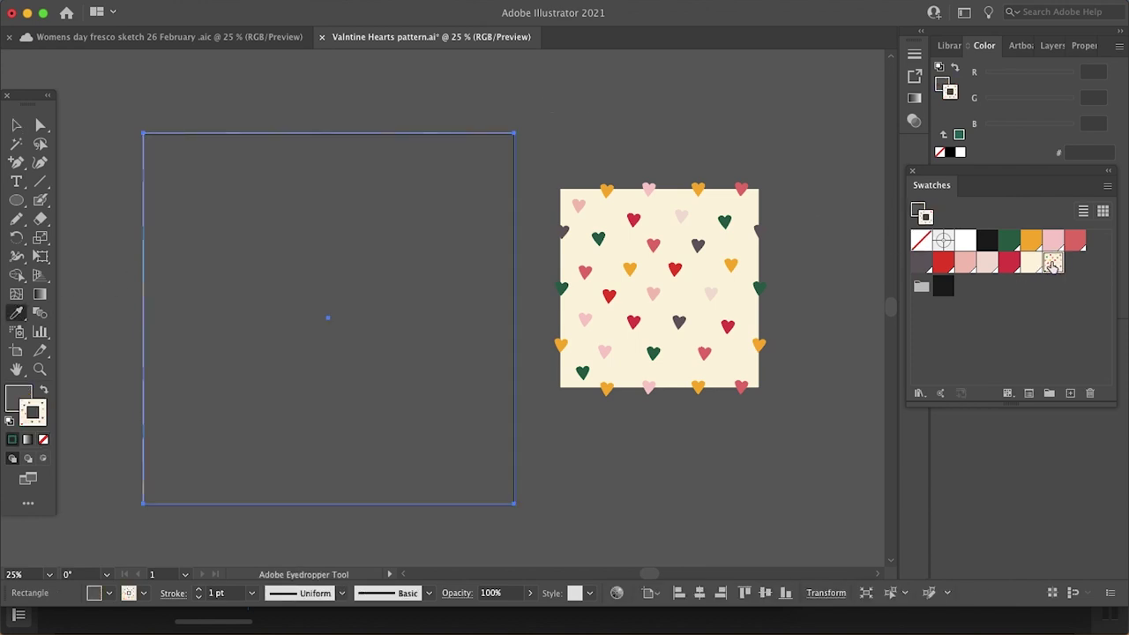
pyautogui.click(44, 393)
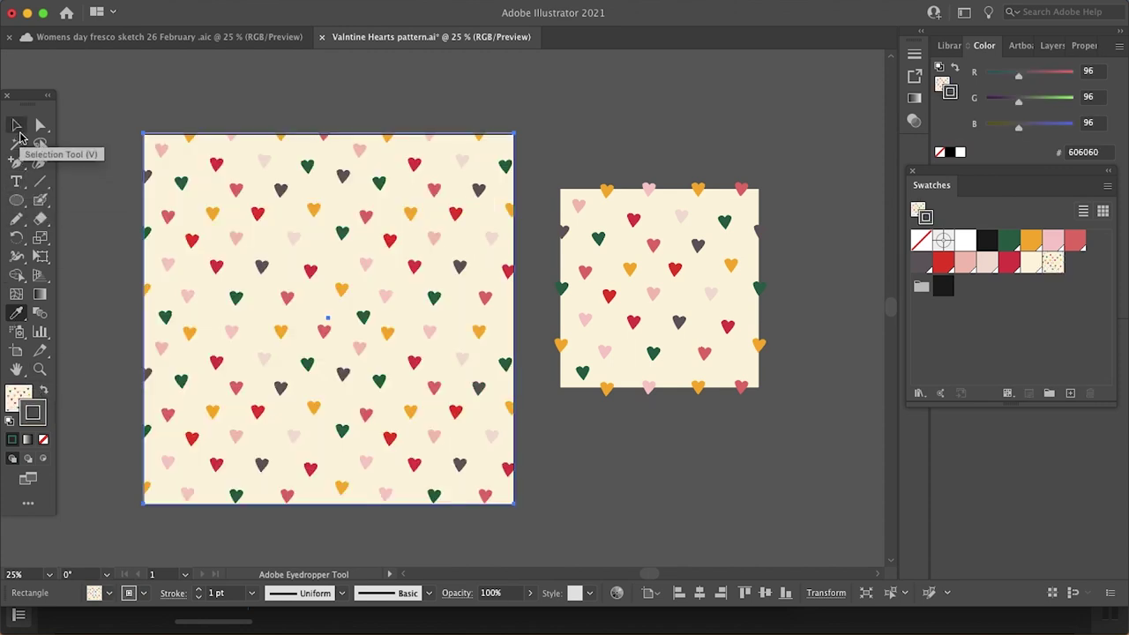
pyautogui.click(17, 125)
pyautogui.click(626, 123)
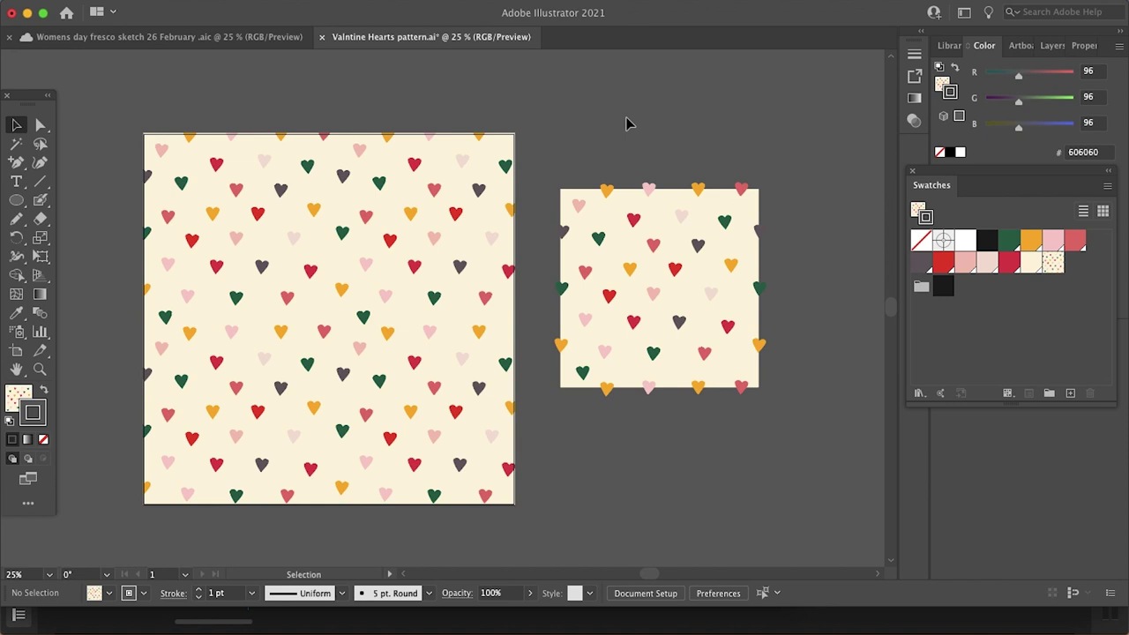